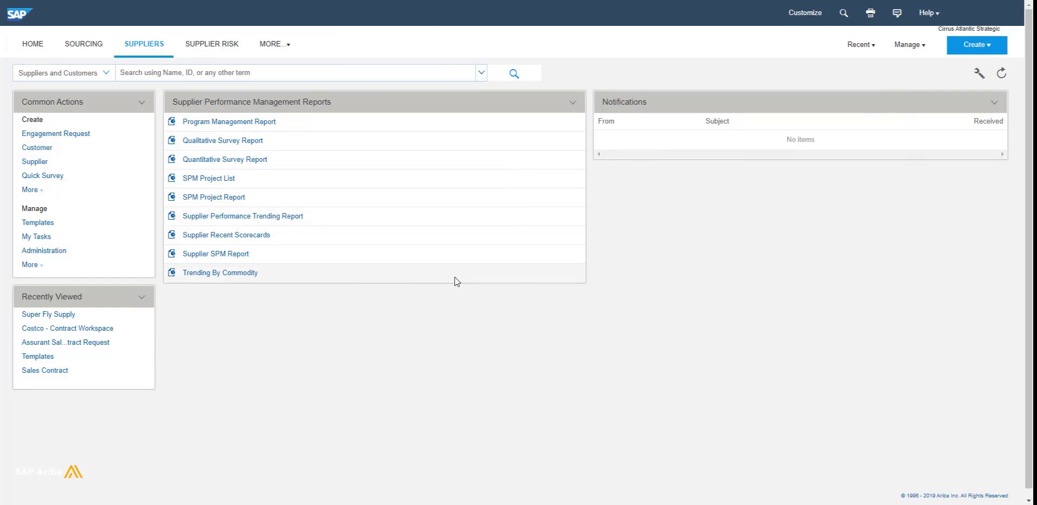
# Step: Open the Create menu on the Suppliers dashboard
pyautogui.click(978, 46)
# Step: Create supplier Blue Corporation Ltd. in Prague 11000, Czech Republic, with a main phone number
pyautogui.click(886, 139)
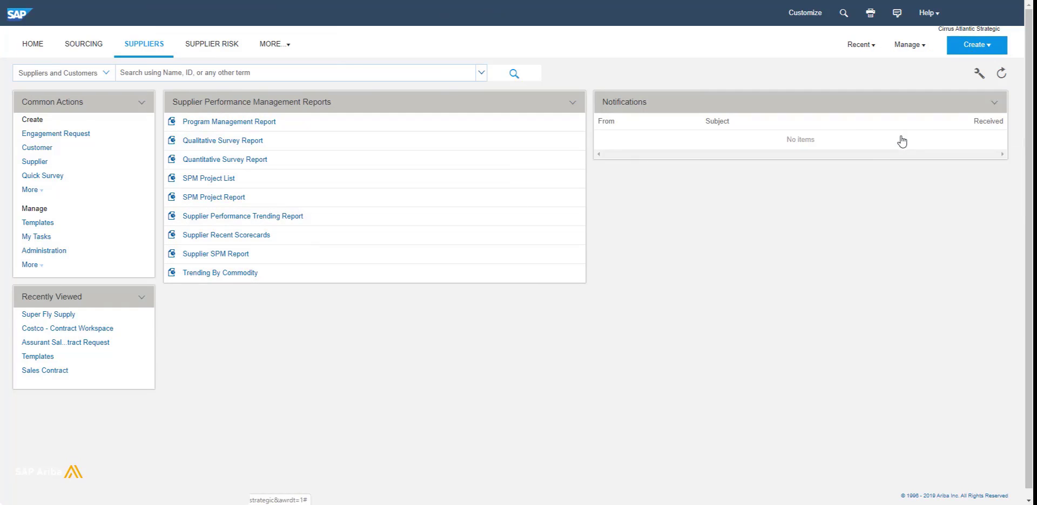
pyautogui.write('Blu')
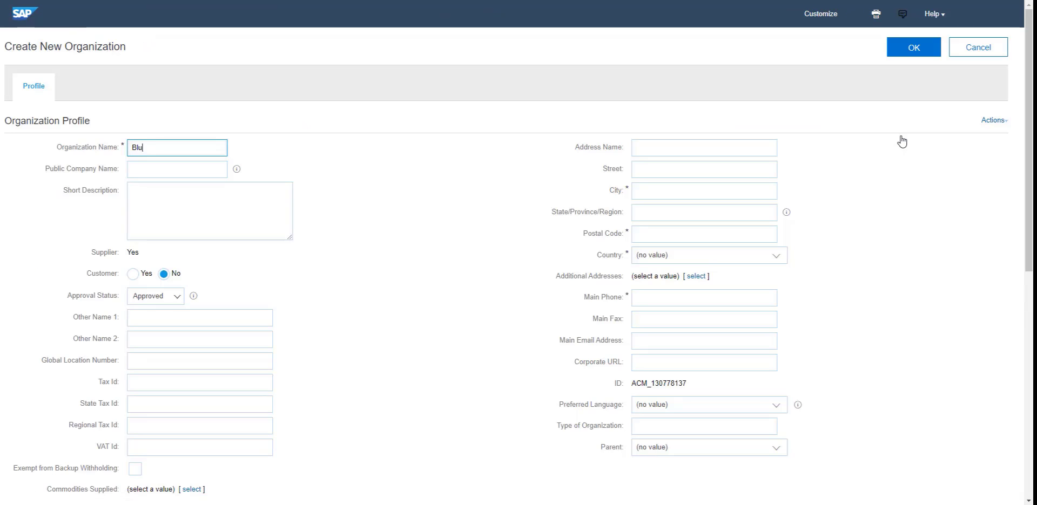
pyautogui.write('e Corporation Ltd.')
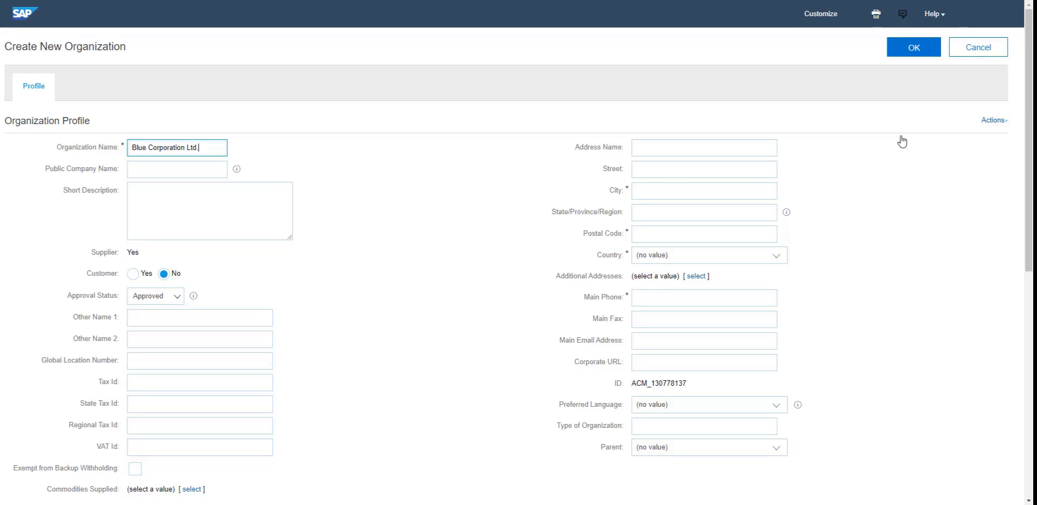
pyautogui.click(653, 192)
pyautogui.write('Prague')
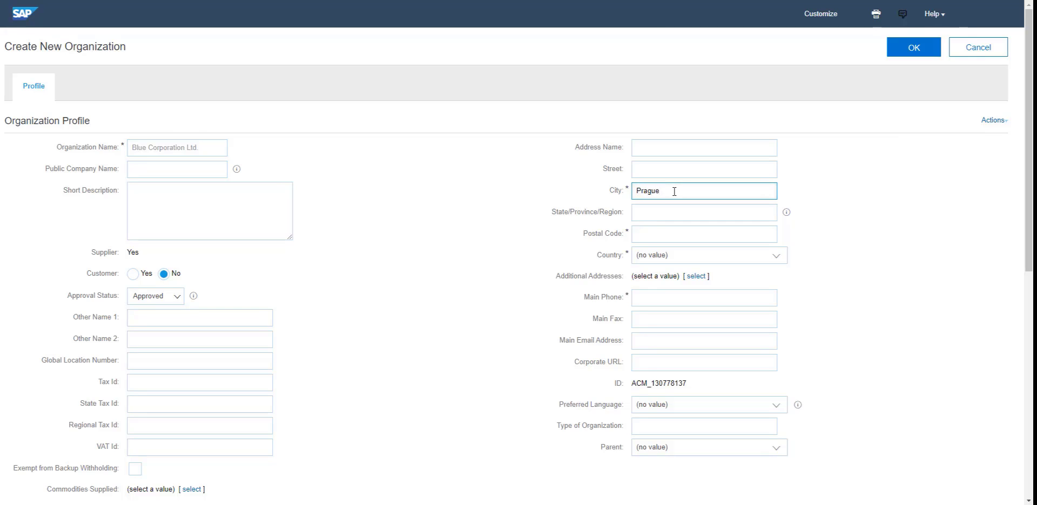
pyautogui.click(653, 233)
pyautogui.write('11000')
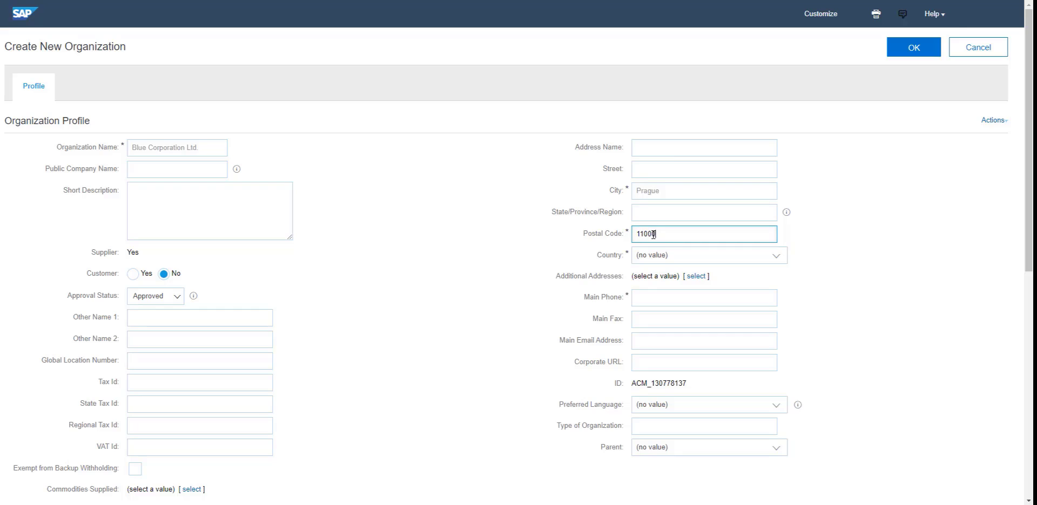
pyautogui.click(649, 257)
pyautogui.write('cz')
pyautogui.click(655, 298)
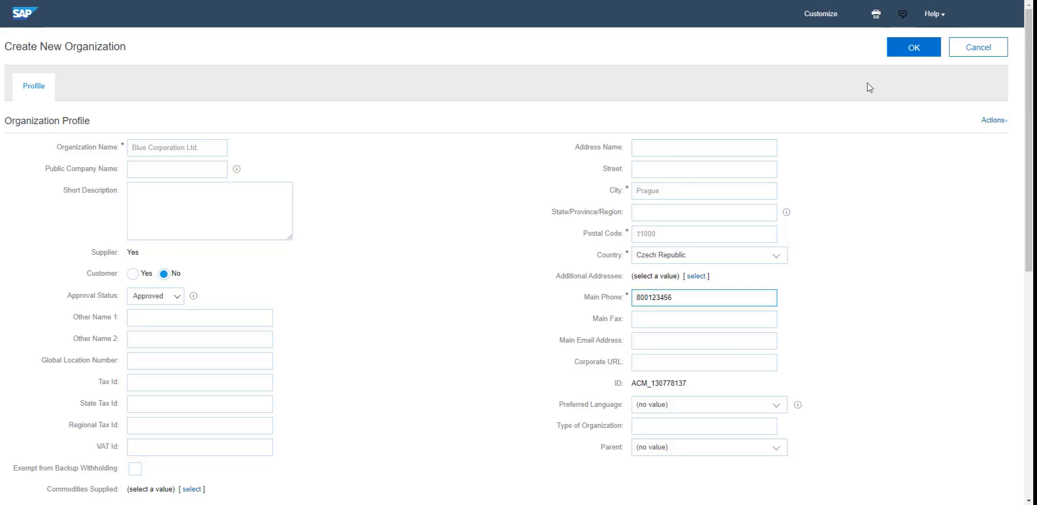
pyautogui.click(913, 49)
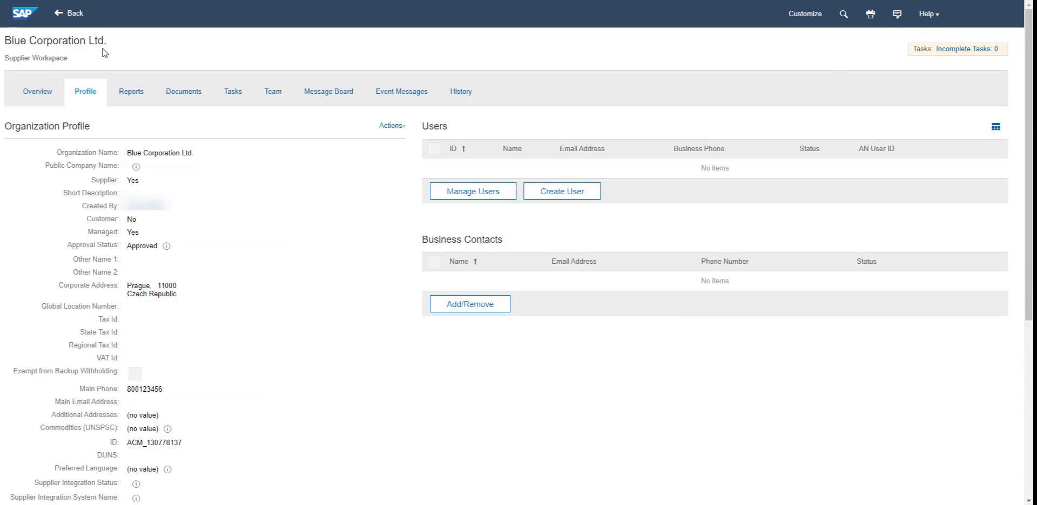
# Step: Start a new supplier user and enter its user ID, full name, business e-mail and phone
pyautogui.click(563, 193)
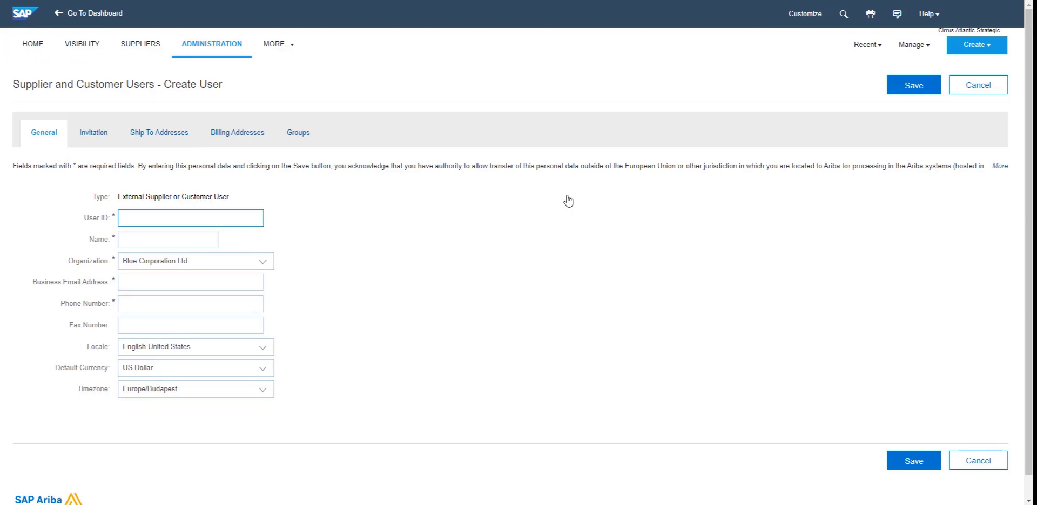
pyautogui.press('Tab')
pyautogui.press('Tab')
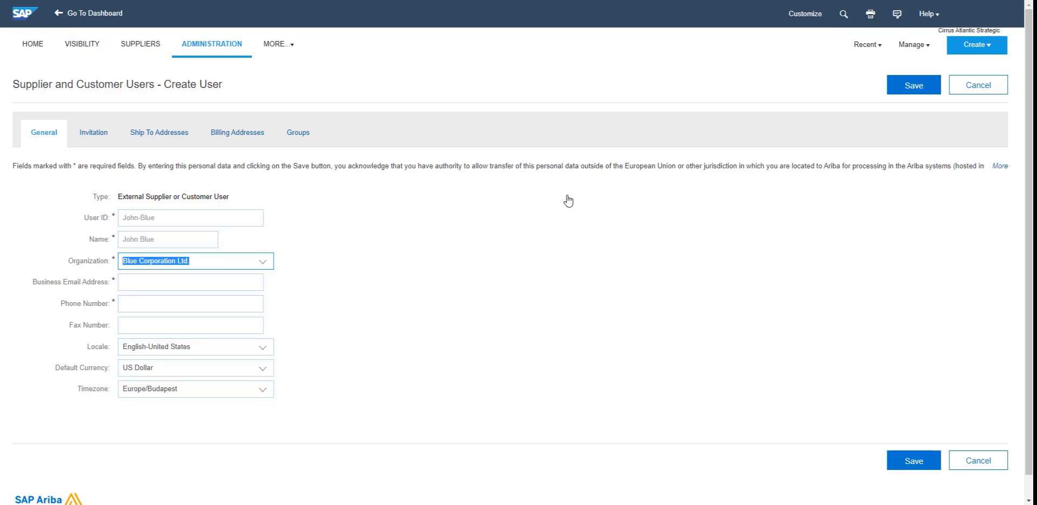
pyautogui.press('Tab')
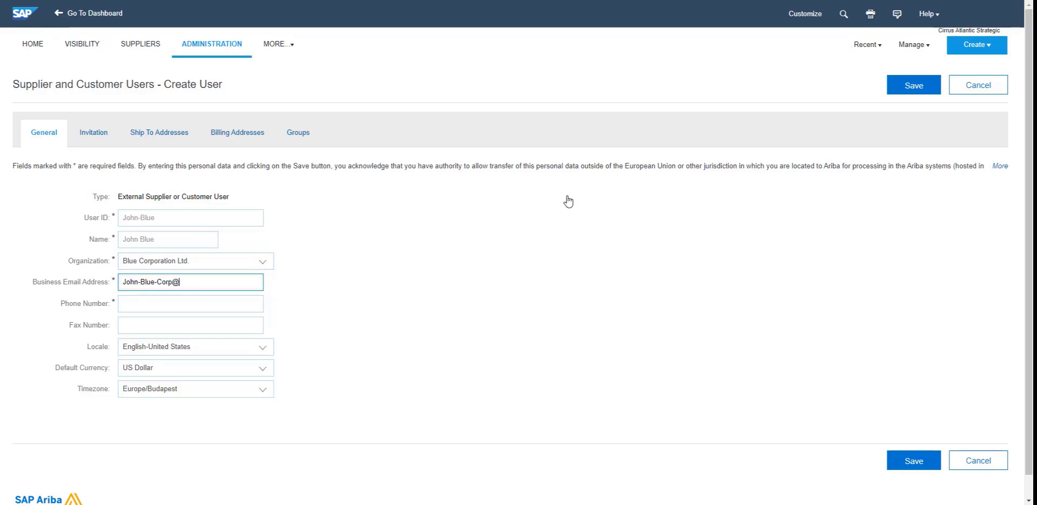
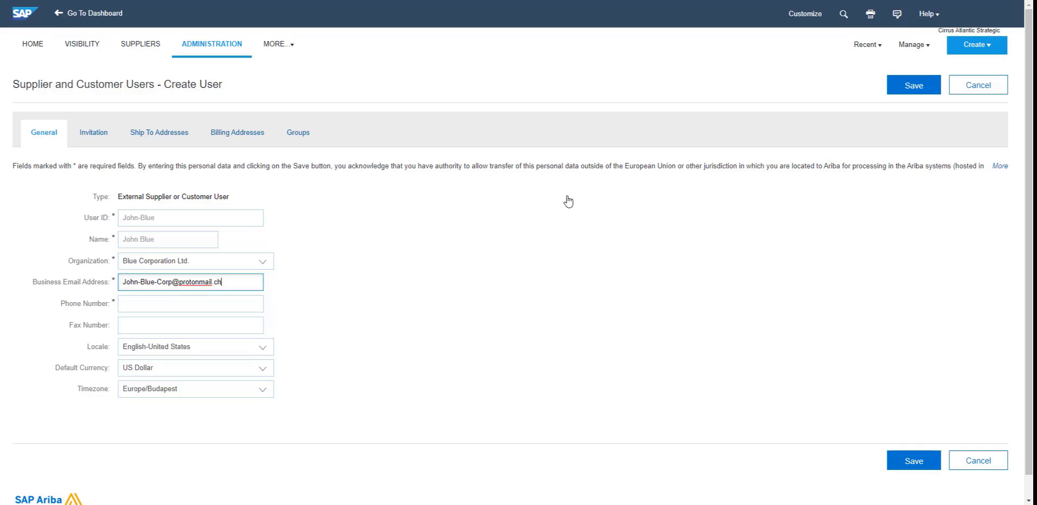
pyautogui.press('Tab')
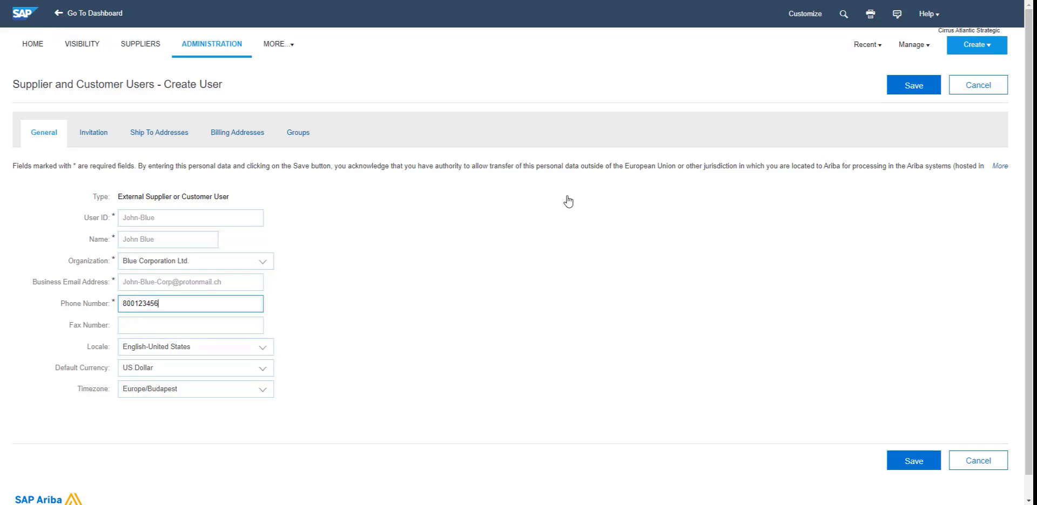
# Step: Set the user's time zone to Europe/Prague, enable Send invitation, and save the user
pyautogui.click(185, 388)
pyautogui.write('prague')
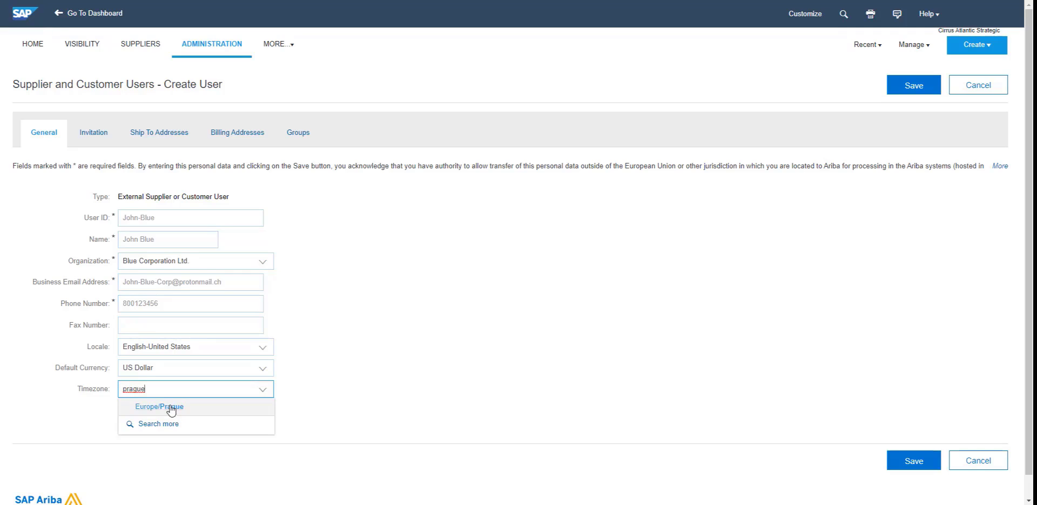
pyautogui.click(169, 405)
pyautogui.hotkey('shift', 'Tab')
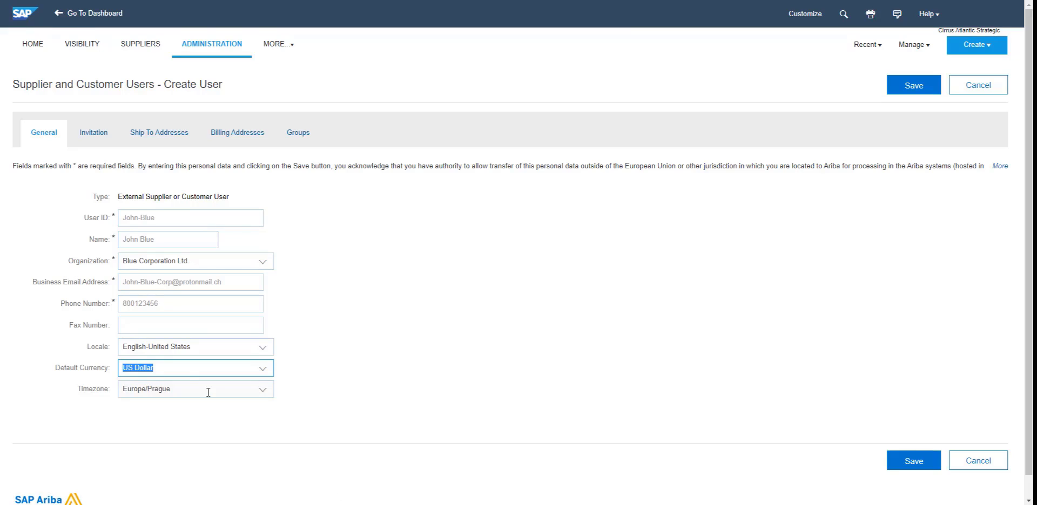
pyautogui.click(95, 139)
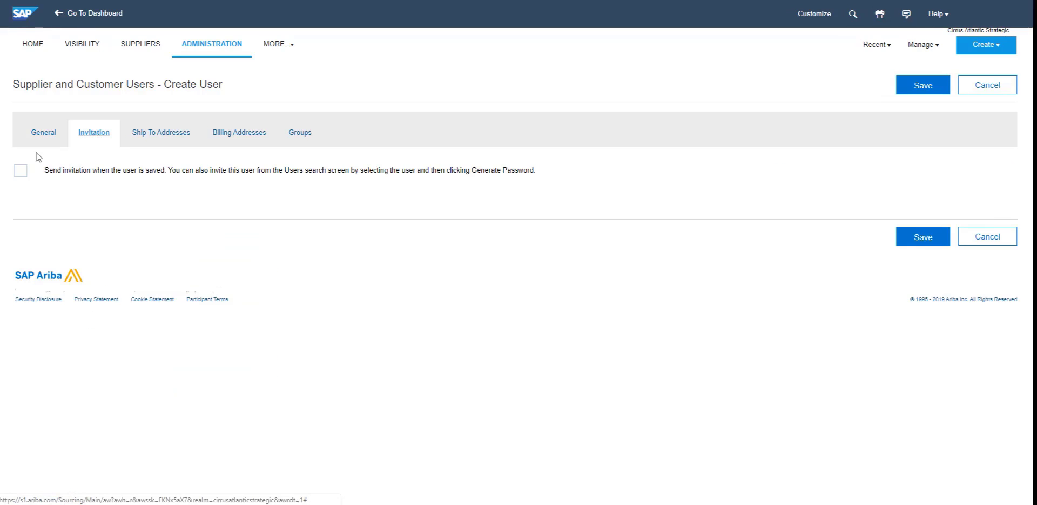
pyautogui.click(21, 172)
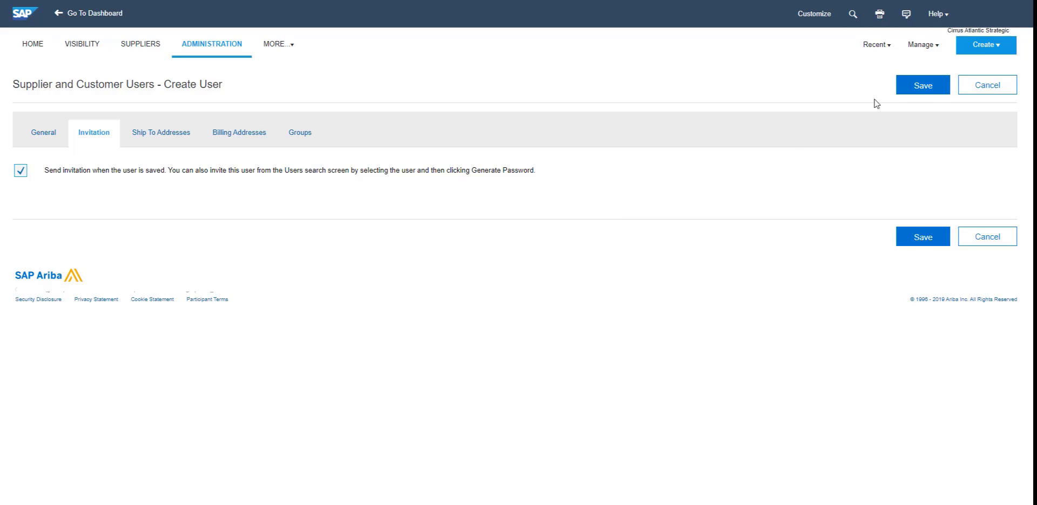
pyautogui.click(924, 92)
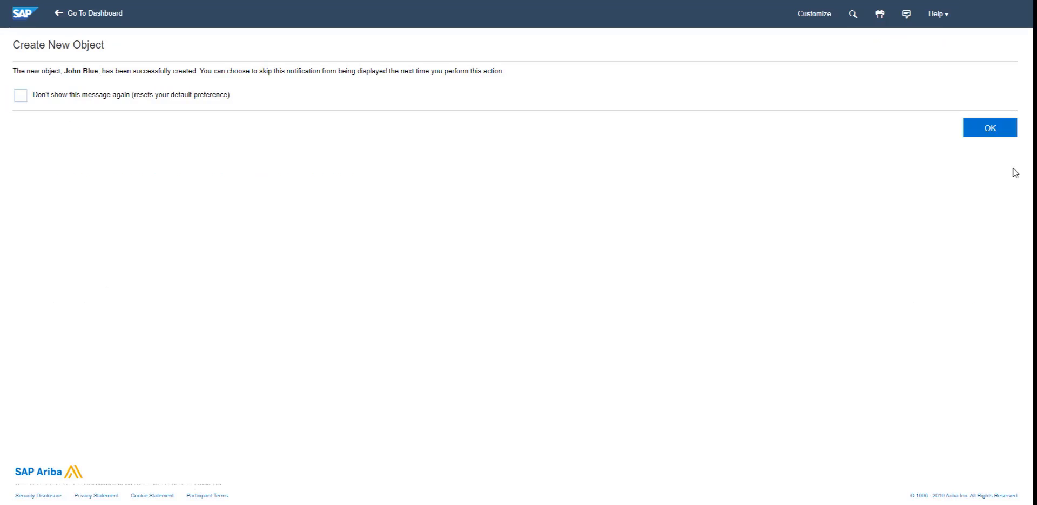
# Step: Find the user by searching 'blue' in Manage Users and generate a password for them
pyautogui.click(988, 129)
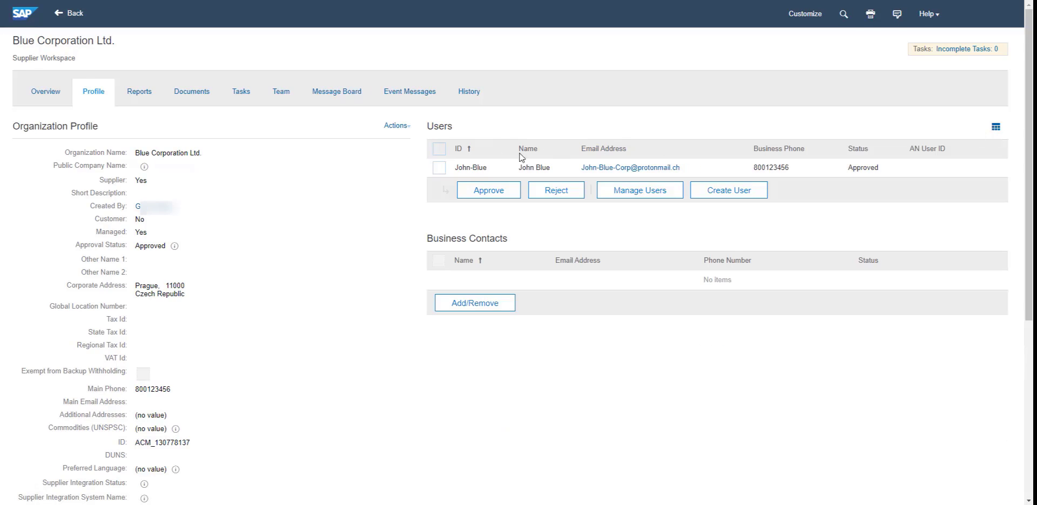
pyautogui.click(651, 195)
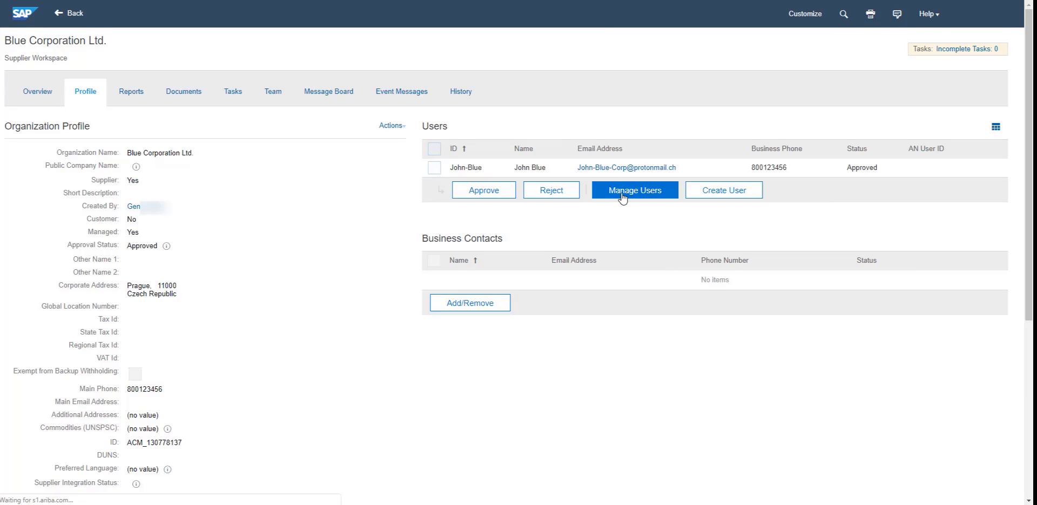
pyautogui.write('blue')
pyautogui.press('Return')
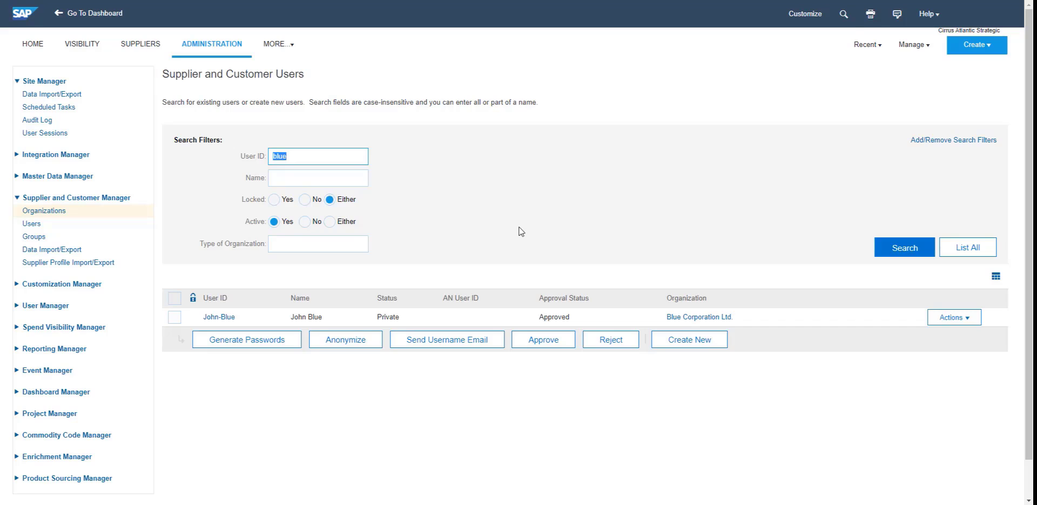
pyautogui.click(177, 320)
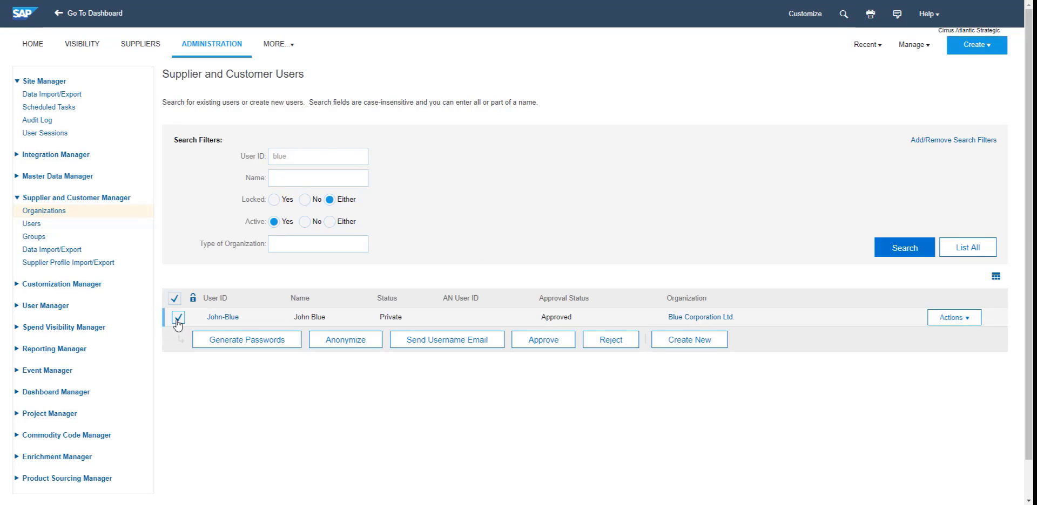
pyautogui.click(267, 345)
pyautogui.click(540, 317)
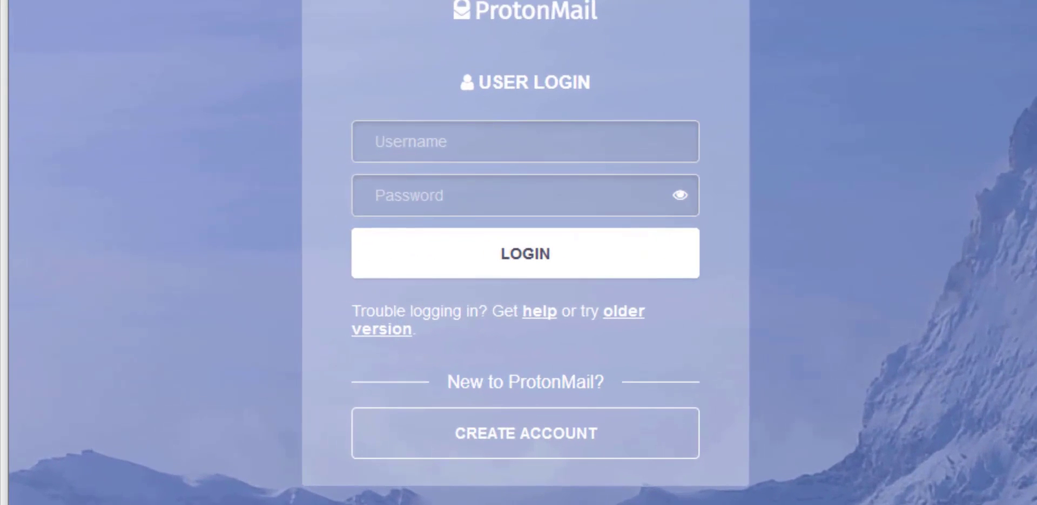
# Step: Sign in to the ProtonMail mailbox with the user's e-mail address and password
pyautogui.press('Tab')
pyautogui.write('********************')
pyautogui.press('Return')
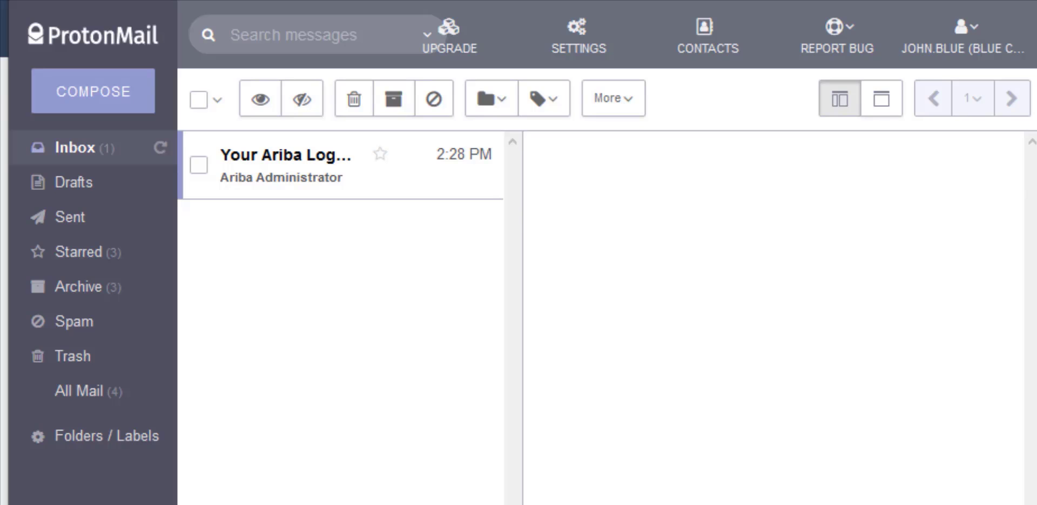
# Step: Open the 'Your Ariba Login Information' email and follow its 'Click Here' registration link
pyautogui.click(294, 162)
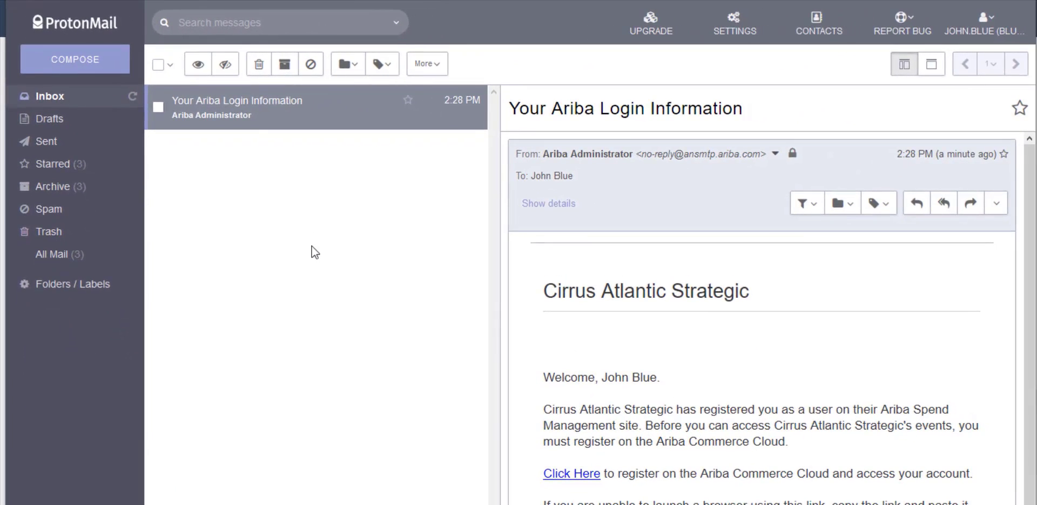
pyautogui.scroll(-4, 684, 373)
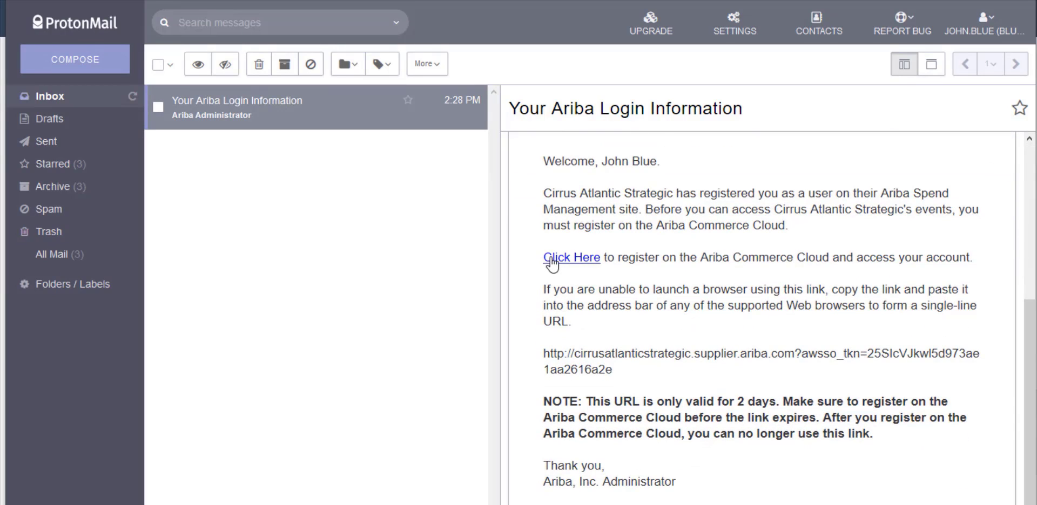
pyautogui.click(551, 261)
pyautogui.click(638, 233)
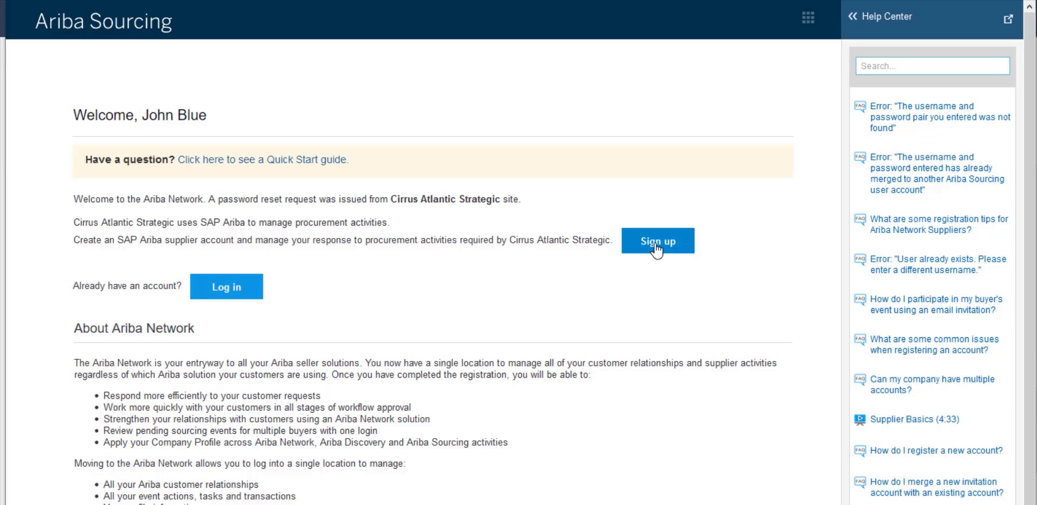
# Step: Start Sign up and fill Address Line 1 with the company's street address
pyautogui.click(656, 250)
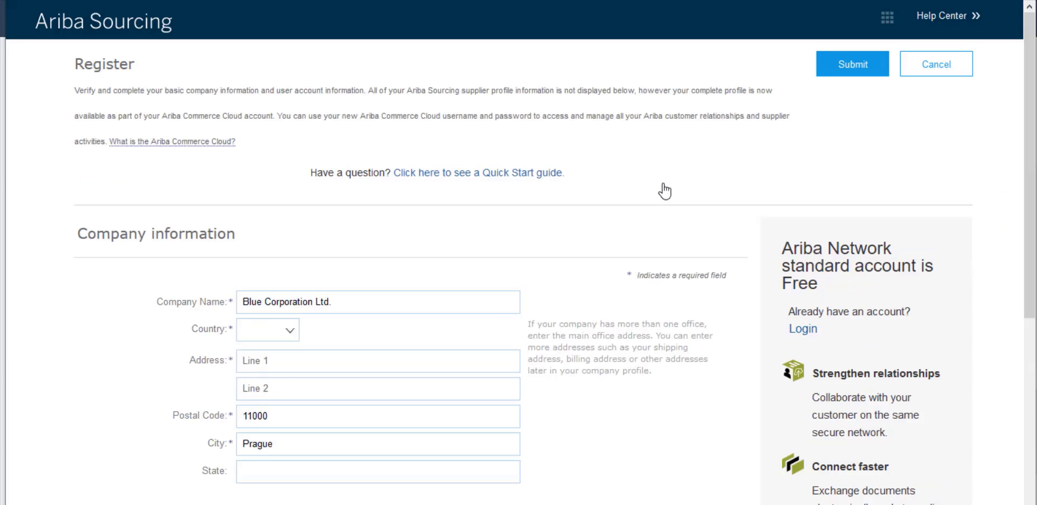
pyautogui.scroll(-3, 55, 345)
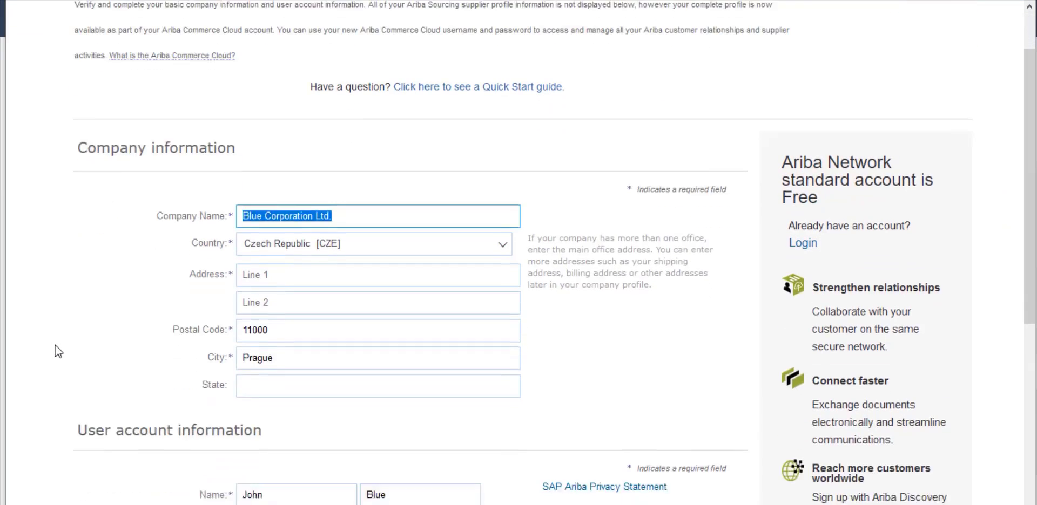
pyautogui.click(300, 210)
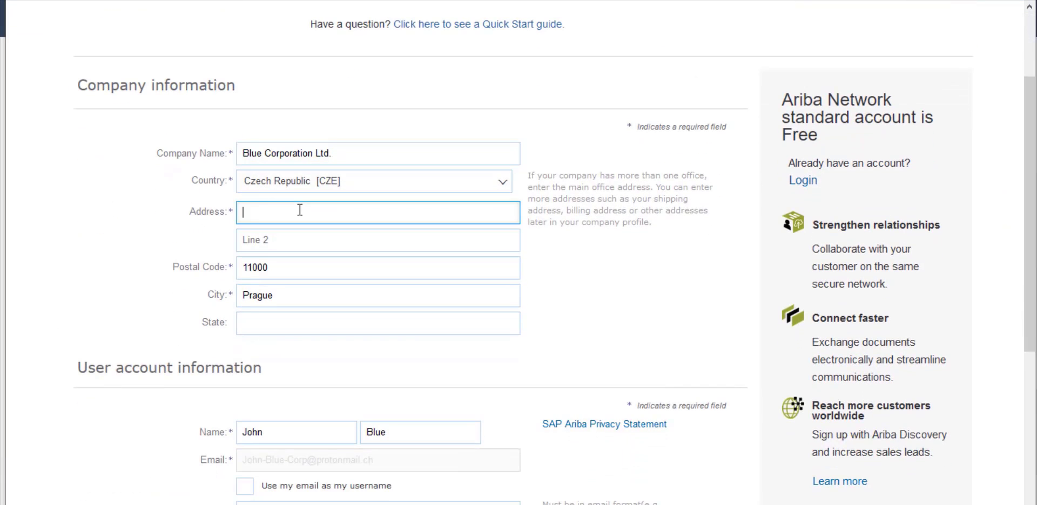
# Step: Replace the username with a pasted company-domain one and enter the password twice
pyautogui.scroll(-1, 116, 436)
pyautogui.scroll(-5, 116, 436)
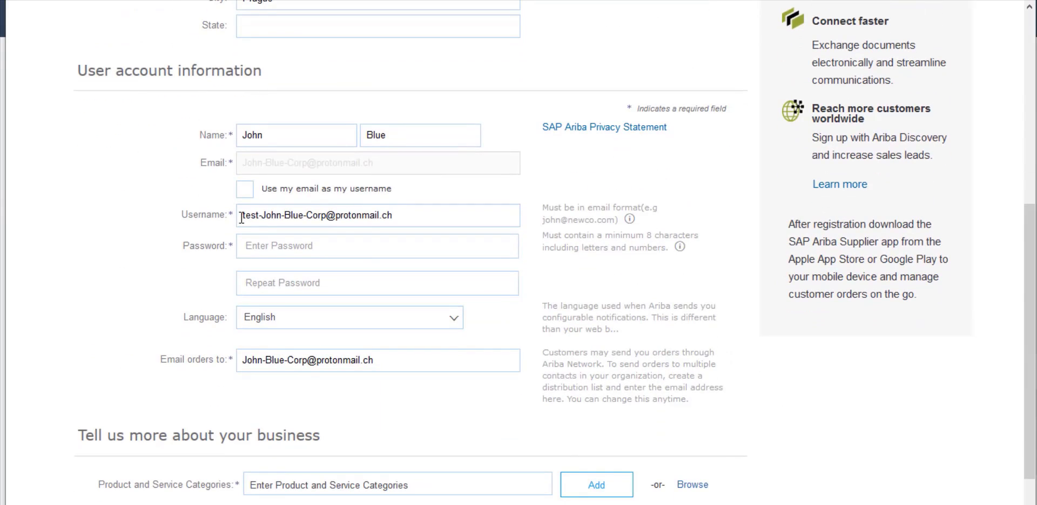
pyautogui.click(416, 219)
pyautogui.hotkey('ctrl', 'a')
pyautogui.hotkey('ctrl', 'v')
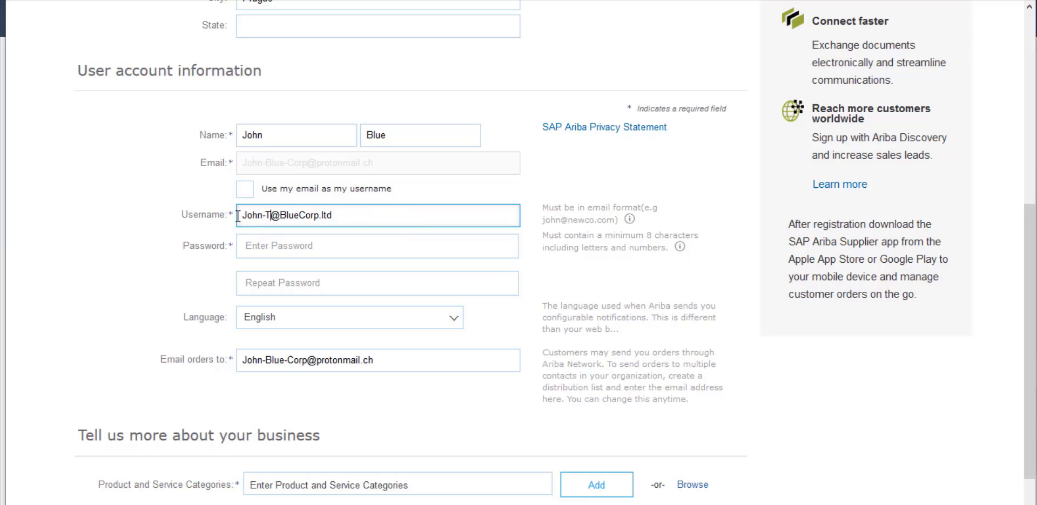
pyautogui.click(258, 253)
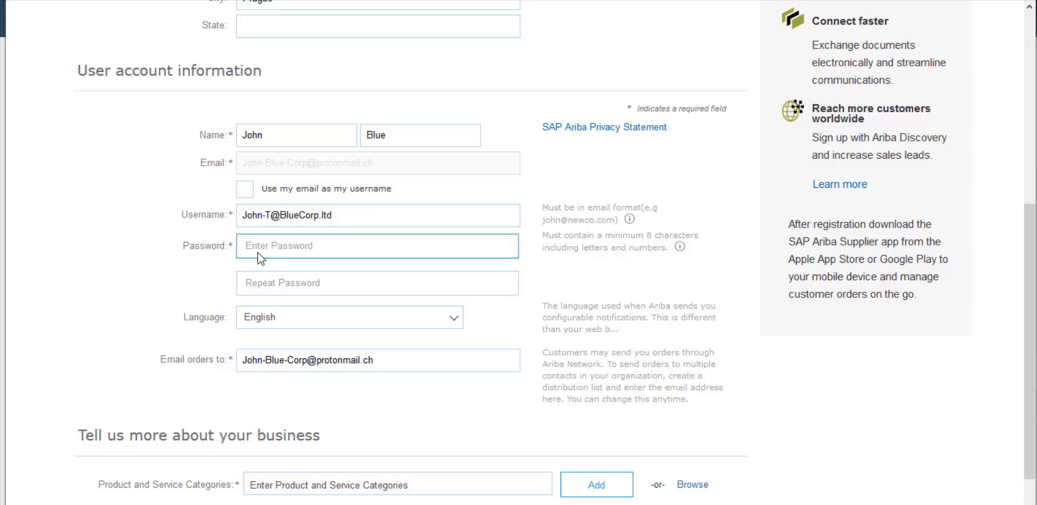
pyautogui.write('••••••••••')
pyautogui.press('Tab')
pyautogui.write('••••••••••')
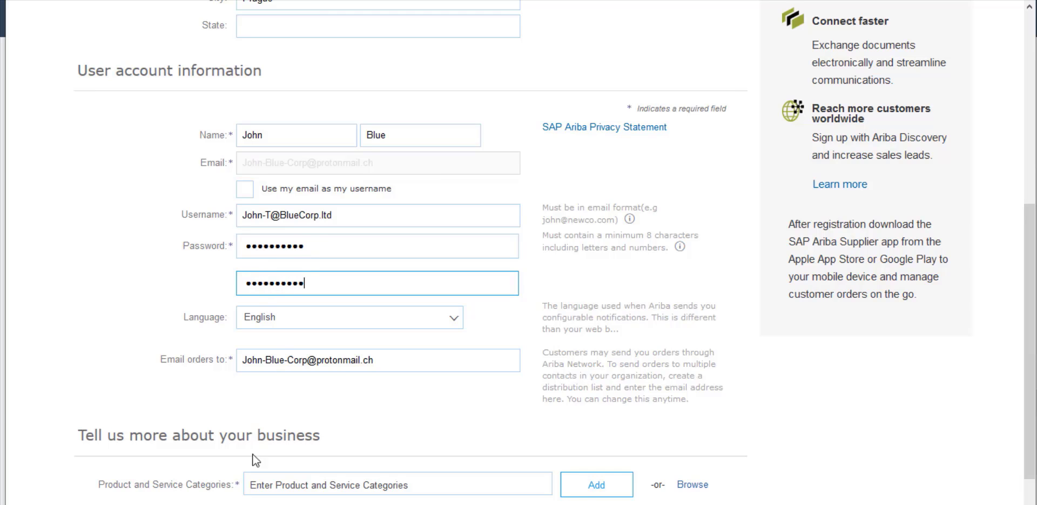
pyautogui.scroll(-4, 213, 375)
# Step: Add 'Professional procurement services' as a category and Czech Republic as the service location
pyautogui.scroll(-3, 216, 381)
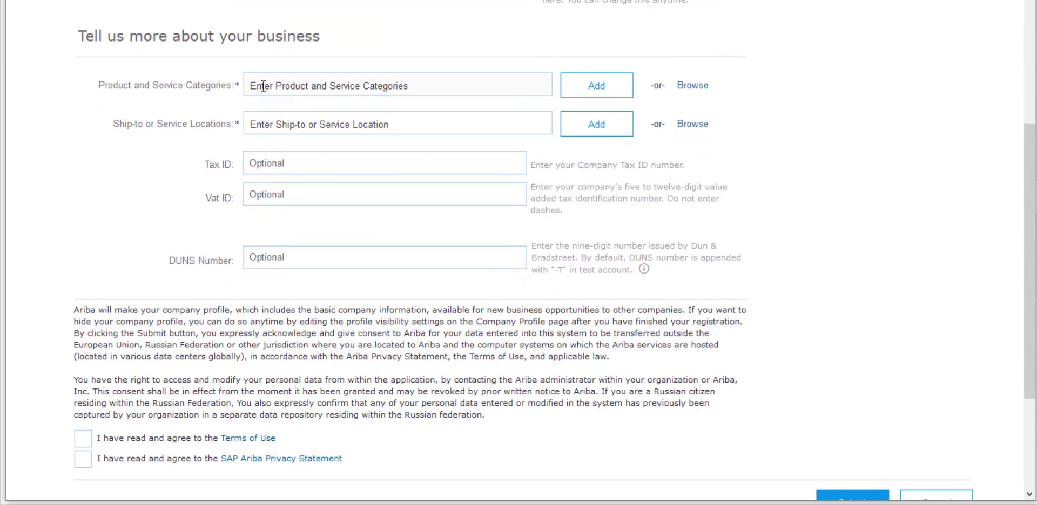
pyautogui.click(263, 86)
pyautogui.write('consulting')
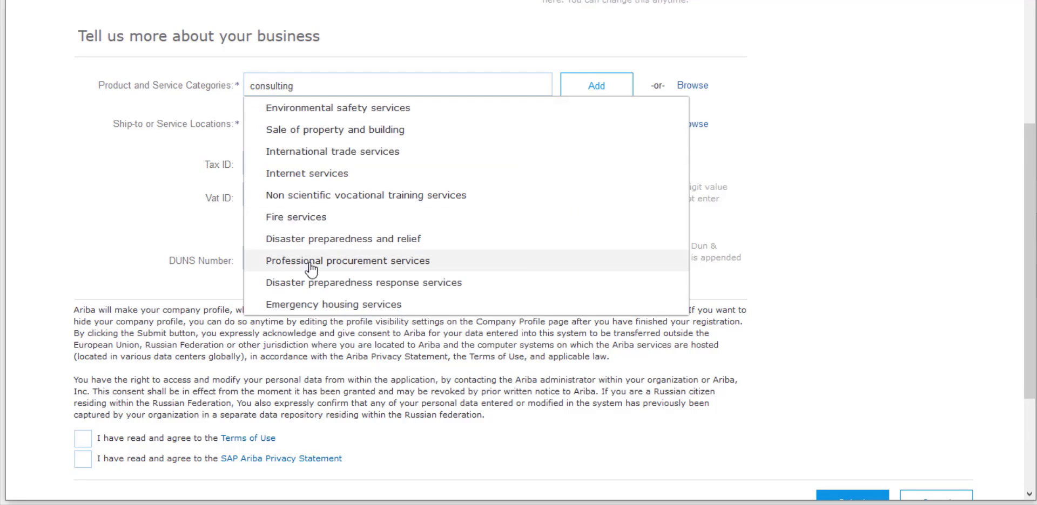
pyautogui.click(292, 140)
pyautogui.write('czech')
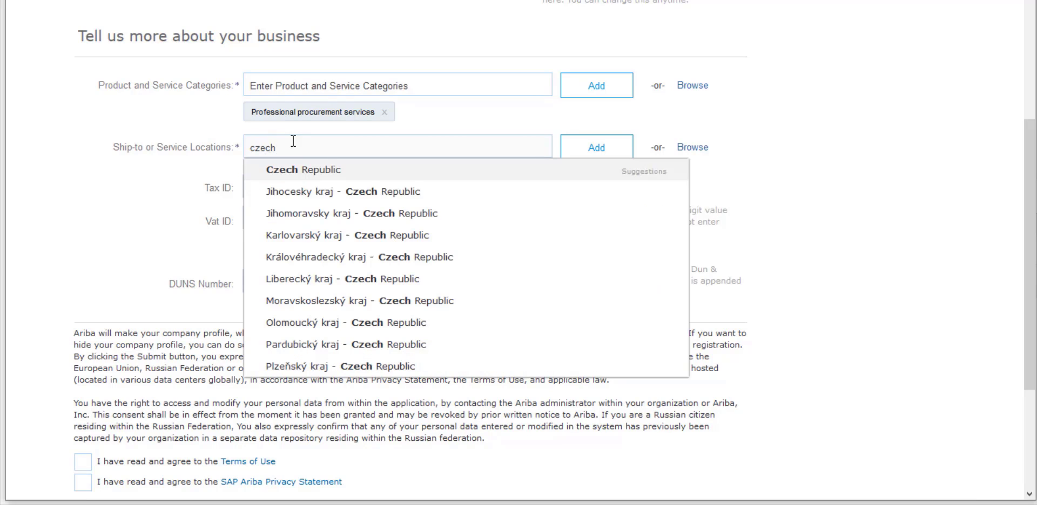
pyautogui.click(303, 170)
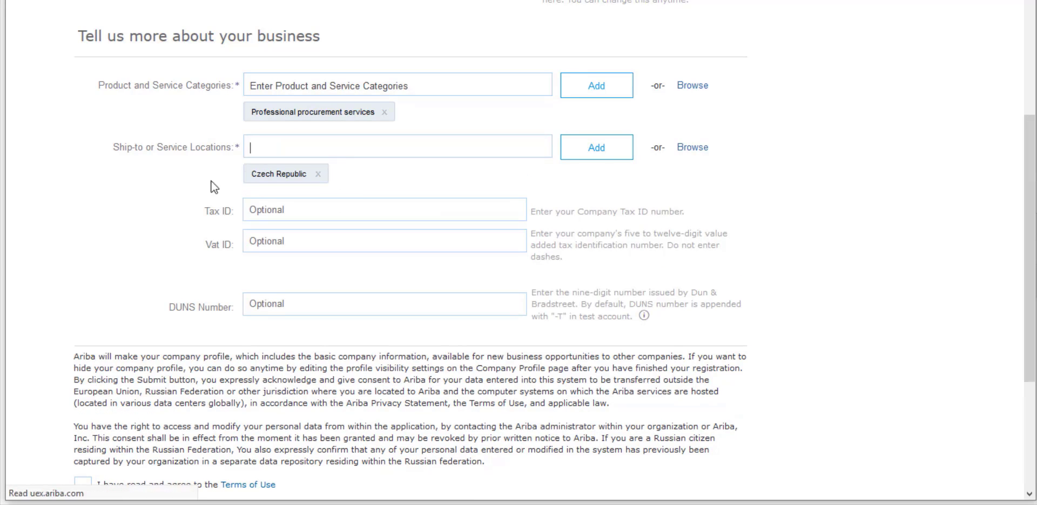
# Step: Accept the Terms of Use and Privacy Statement, submit, and keep the mismatched-domain username
pyautogui.scroll(-5, 119, 277)
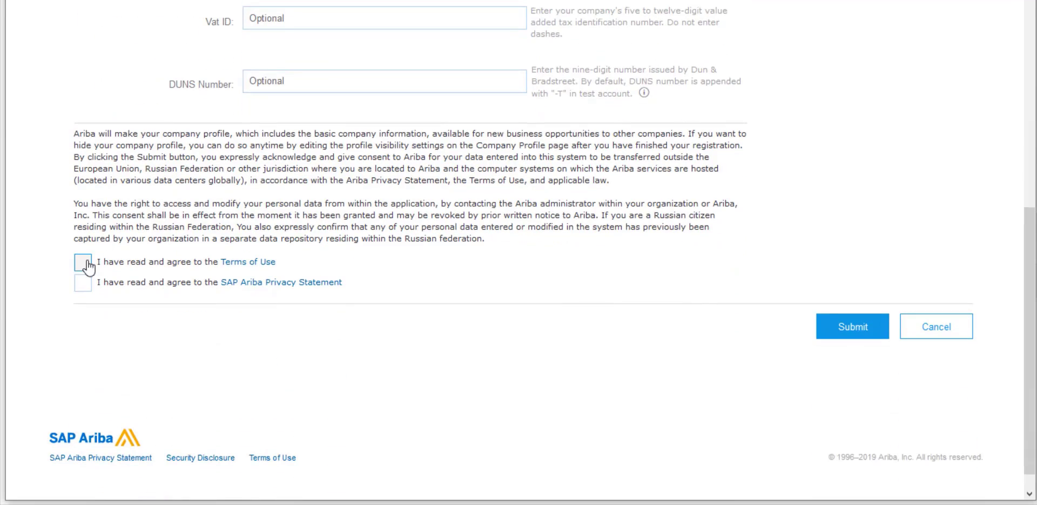
pyautogui.click(82, 262)
pyautogui.click(83, 284)
pyautogui.click(854, 333)
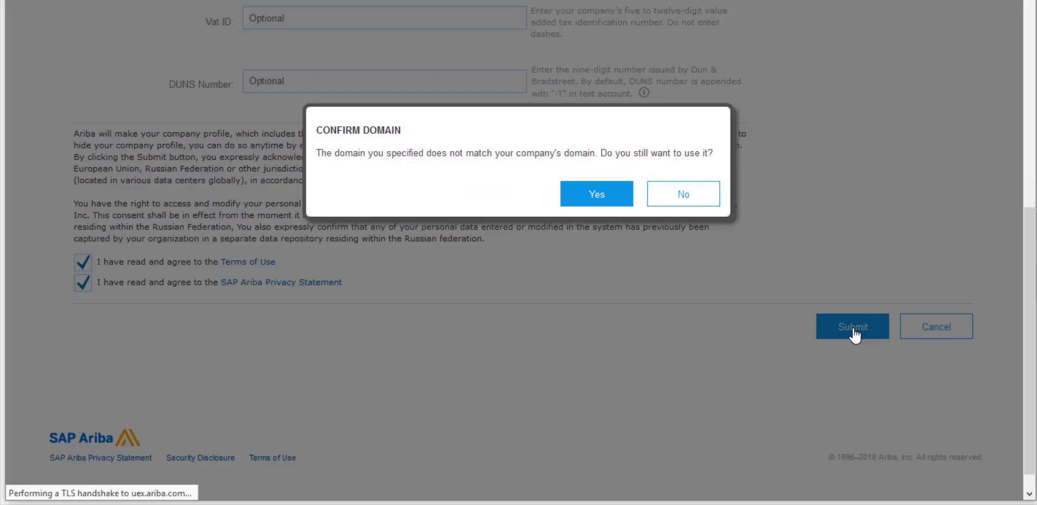
pyautogui.click(597, 196)
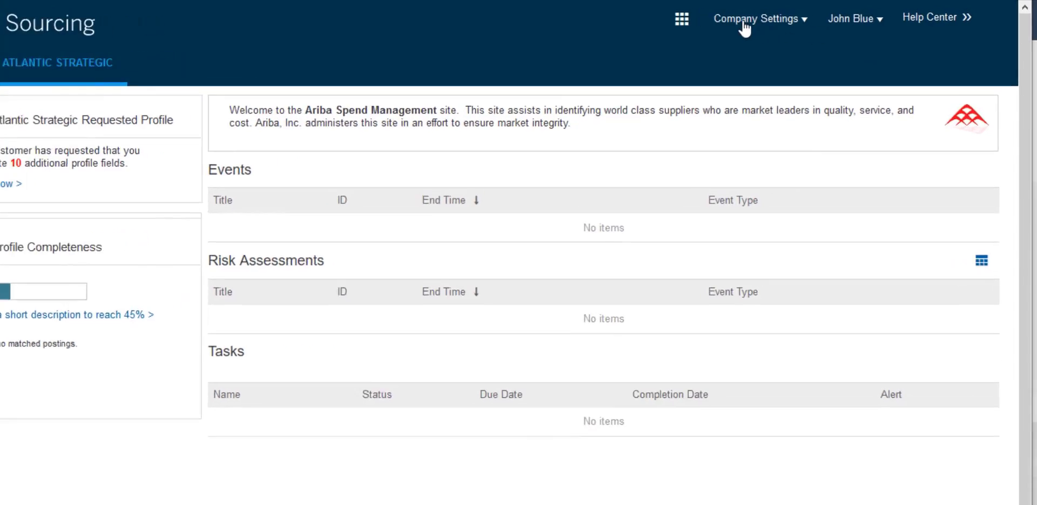
# Step: Open Company Settings and select the ANID shown under Blue Corporation Ltd
pyautogui.click(775, 20)
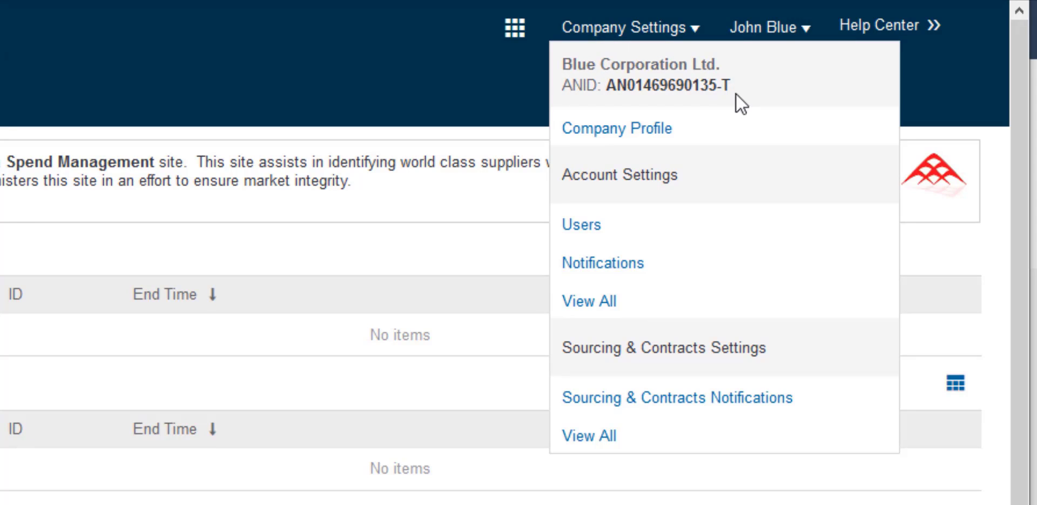
pyautogui.moveTo(709, 87); pyautogui.dragTo(604, 94)
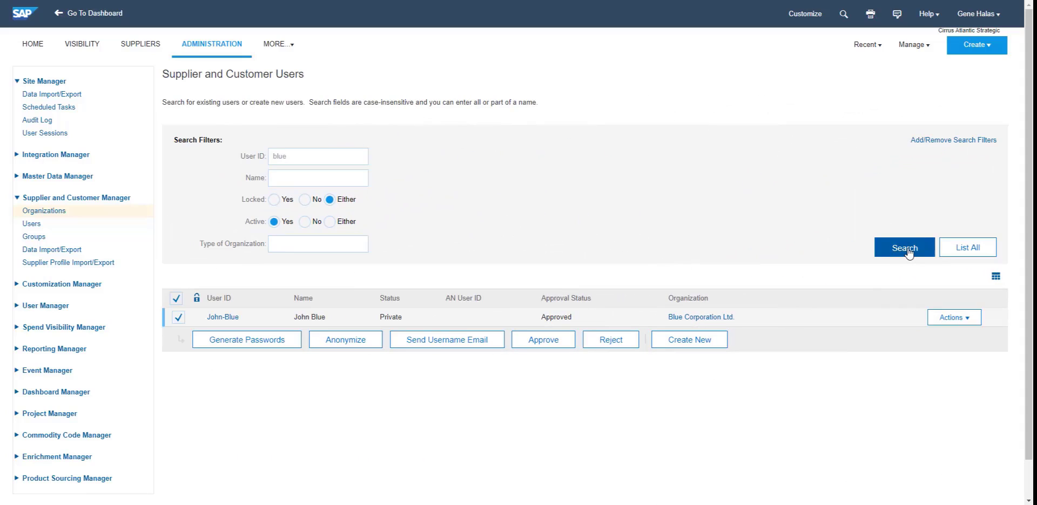
# Step: Rerun the Supplier and Customer Users search and open Blue Corporation Ltd.'s organization profile
pyautogui.click(906, 250)
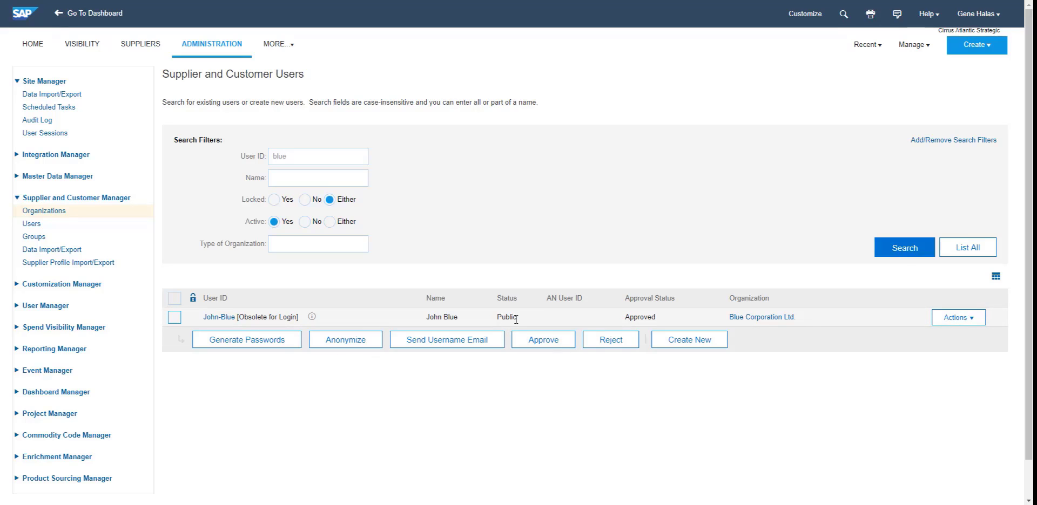
pyautogui.click(762, 318)
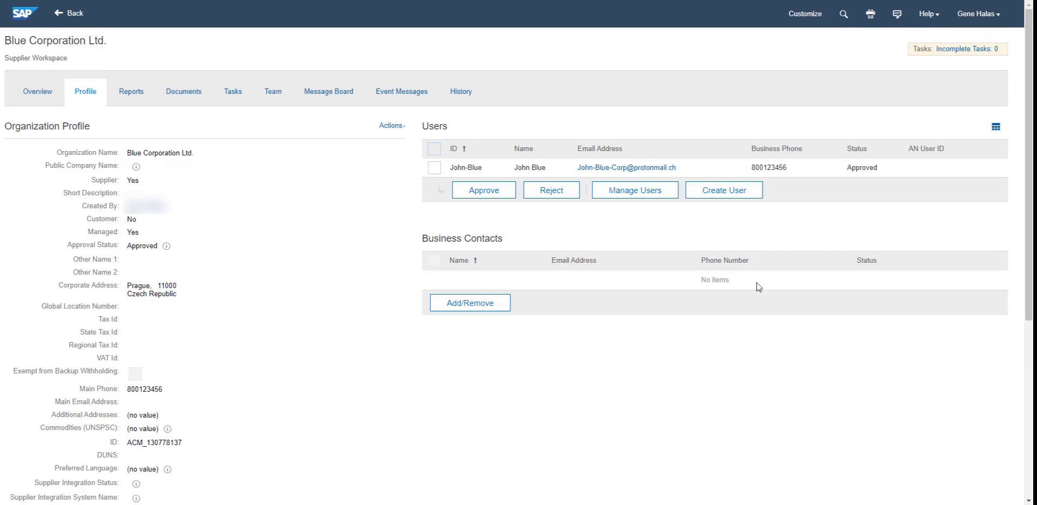
pyautogui.click(395, 132)
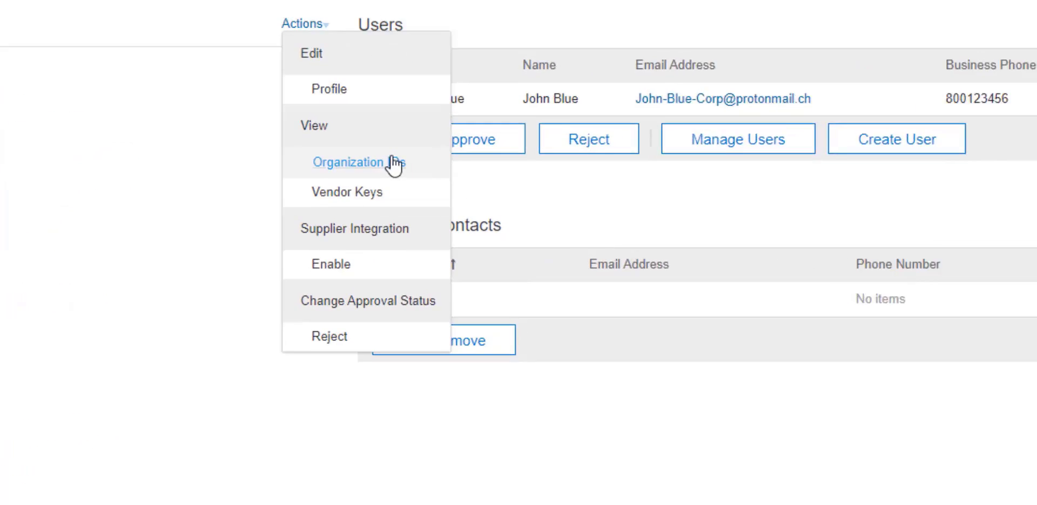
pyautogui.click(432, 203)
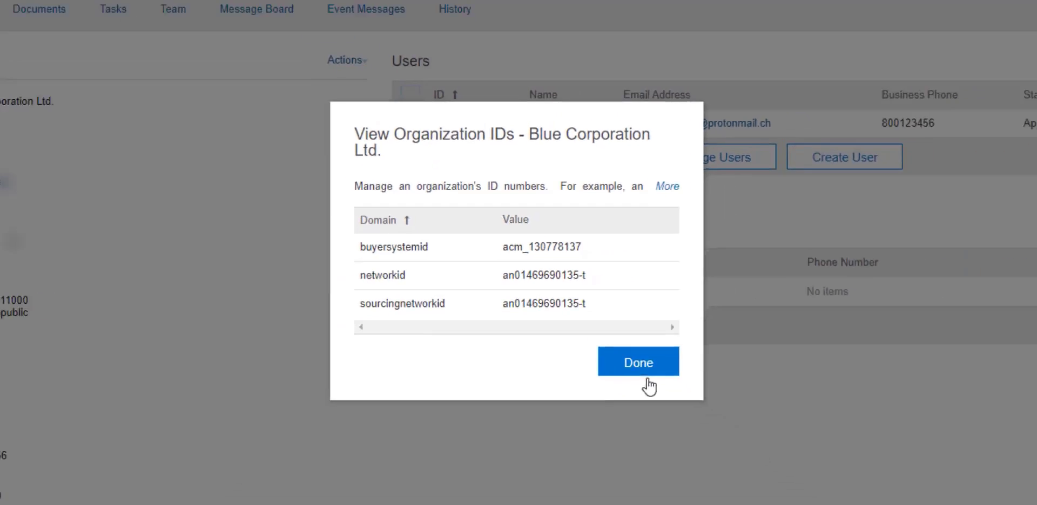
pyautogui.click(734, 429)
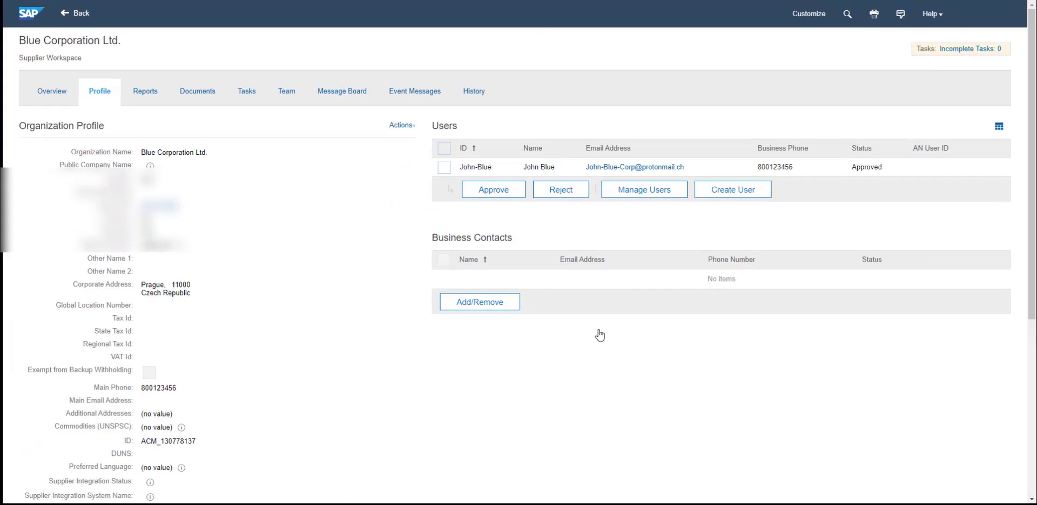